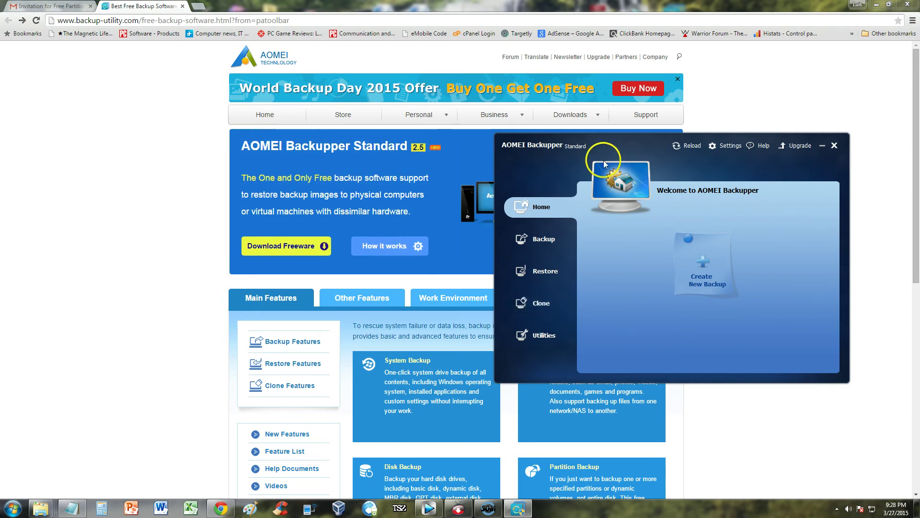
Move the Backupper window aside and bring the Chrome free backup software page to the front.
{"action": "left_click_drag", "start_coordinate": [603, 148], "coordinate": [601, 146]}
{"action": "left_click", "coordinate": [434, 146]}
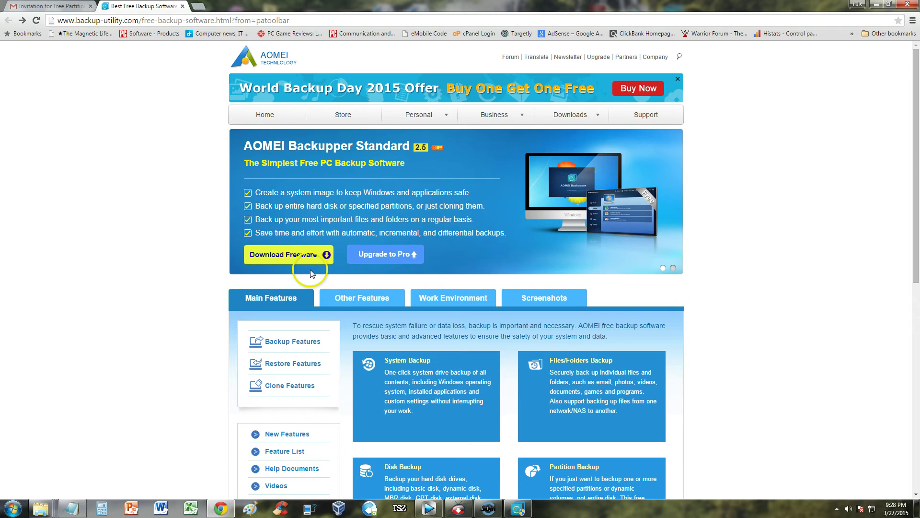
{"action": "left_click", "coordinate": [282, 259]}
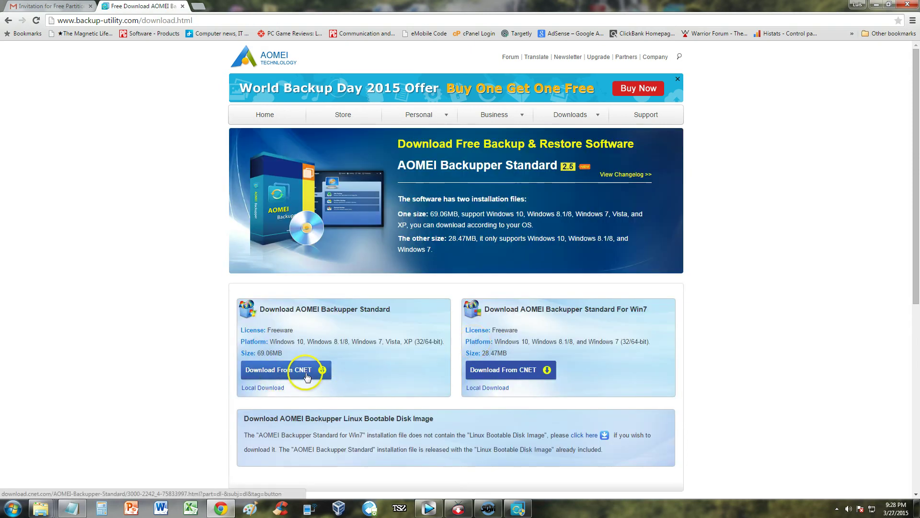
{"action": "left_click", "coordinate": [262, 389]}
{"action": "left_click", "coordinate": [346, 367]}
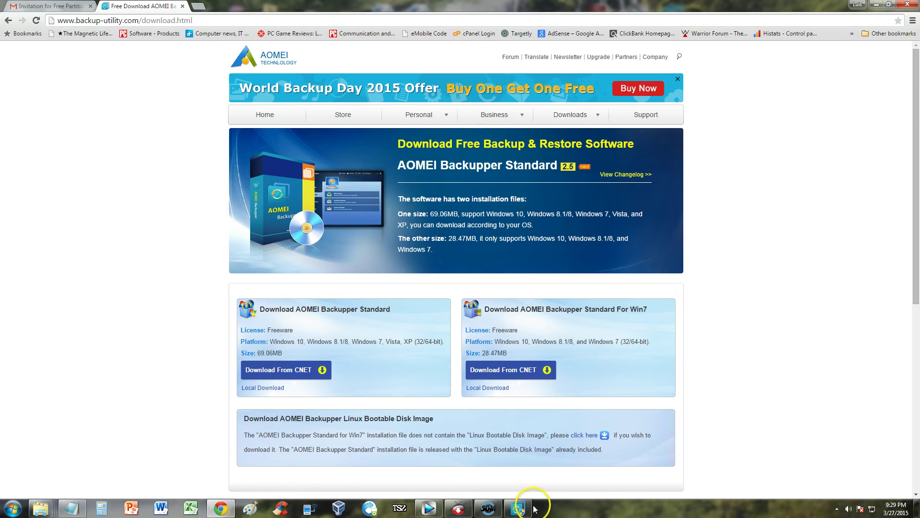
Bring Backupper back in front and open Create New Backup to show File, System, Disk and Partition Backup.
{"action": "left_click", "coordinate": [518, 508]}
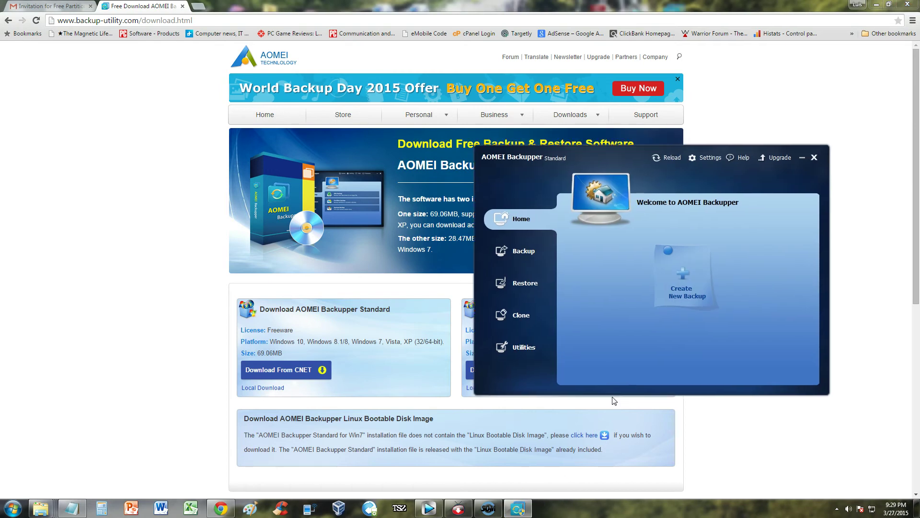
{"action": "left_click", "coordinate": [655, 203]}
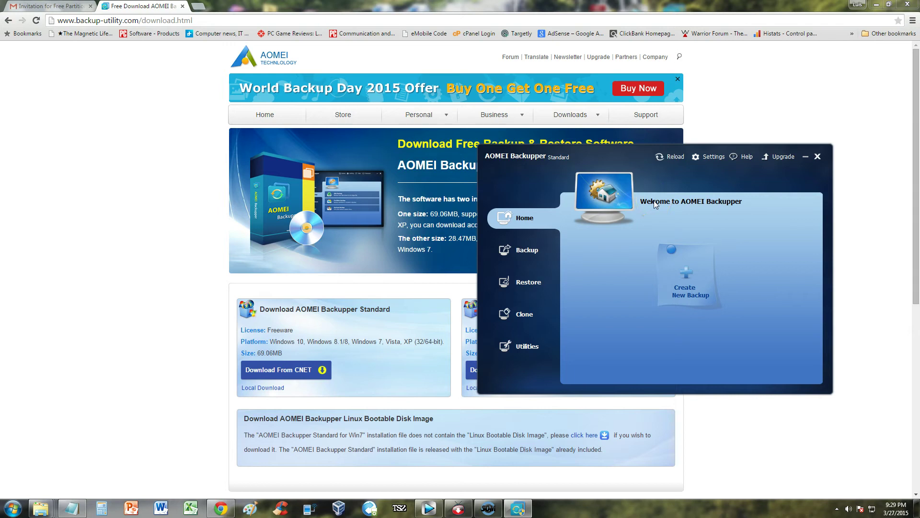
{"action": "left_click", "coordinate": [527, 215]}
{"action": "left_click", "coordinate": [603, 218]}
{"action": "left_click", "coordinate": [686, 278]}
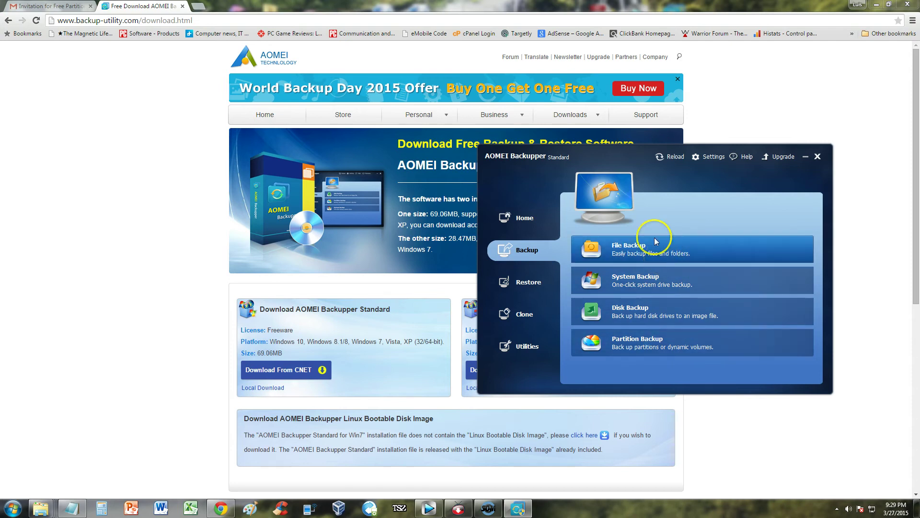
Open the Restore section and browse for an image via Path, closing the browser without choosing one.
{"action": "left_click", "coordinate": [529, 287]}
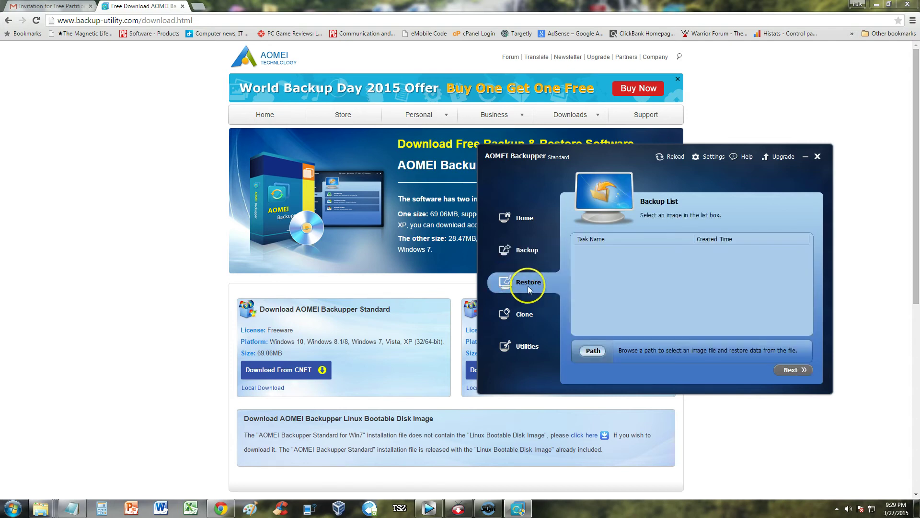
{"action": "left_click", "coordinate": [593, 350]}
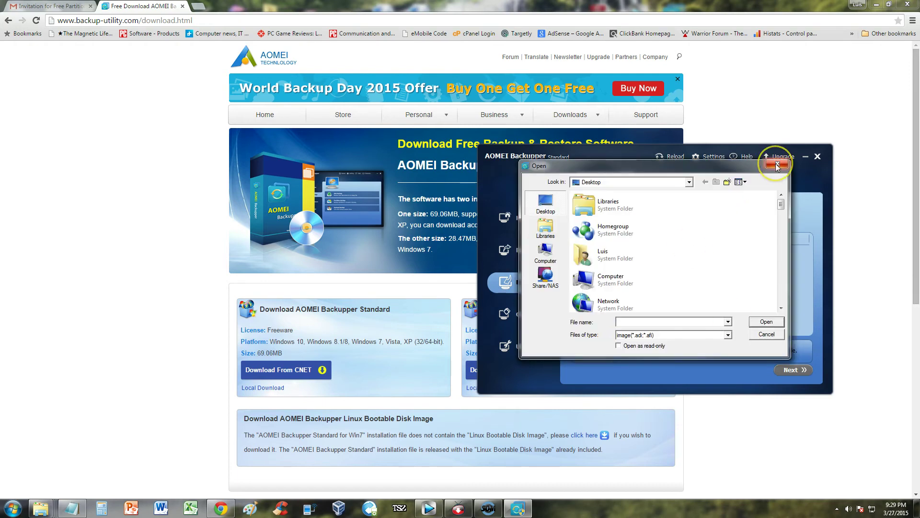
{"action": "left_click", "coordinate": [778, 165]}
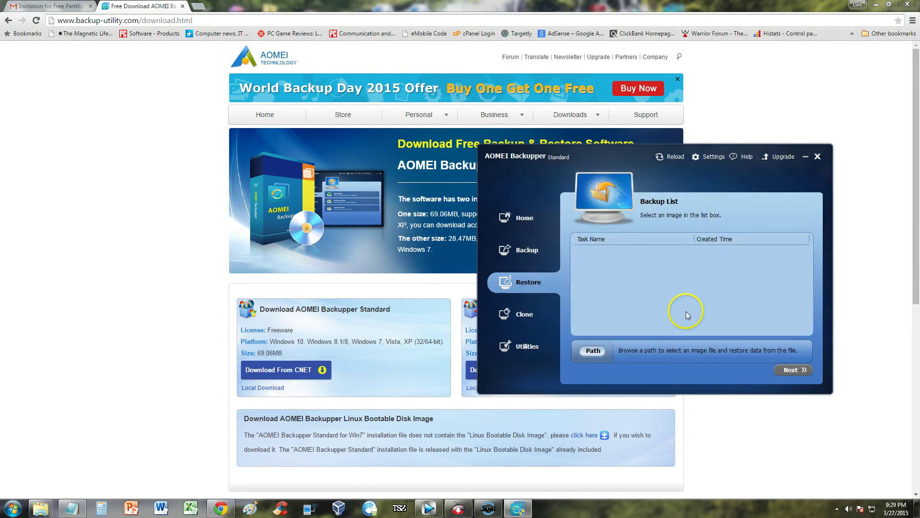
View the Clone options and the Utilities tools, opening and closing the AOMEI PXE Boot Tool.
{"action": "left_click", "coordinate": [527, 324]}
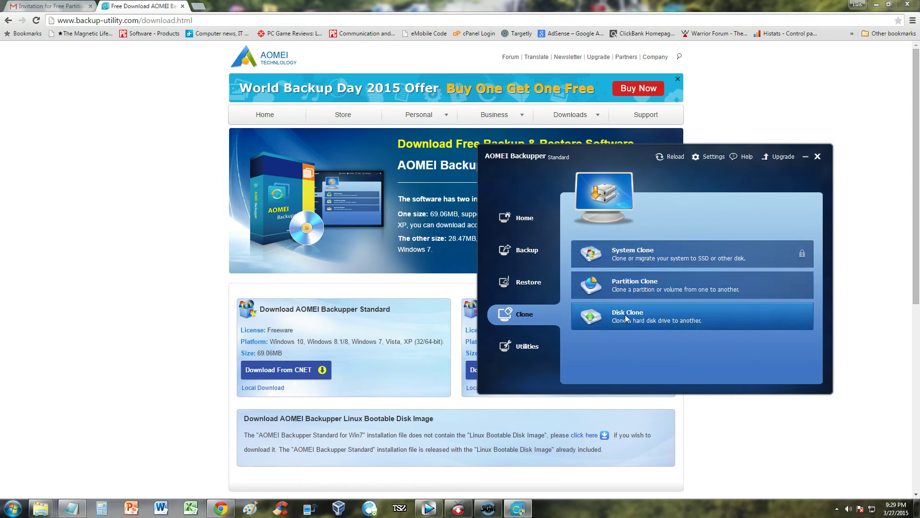
{"action": "left_click", "coordinate": [524, 345]}
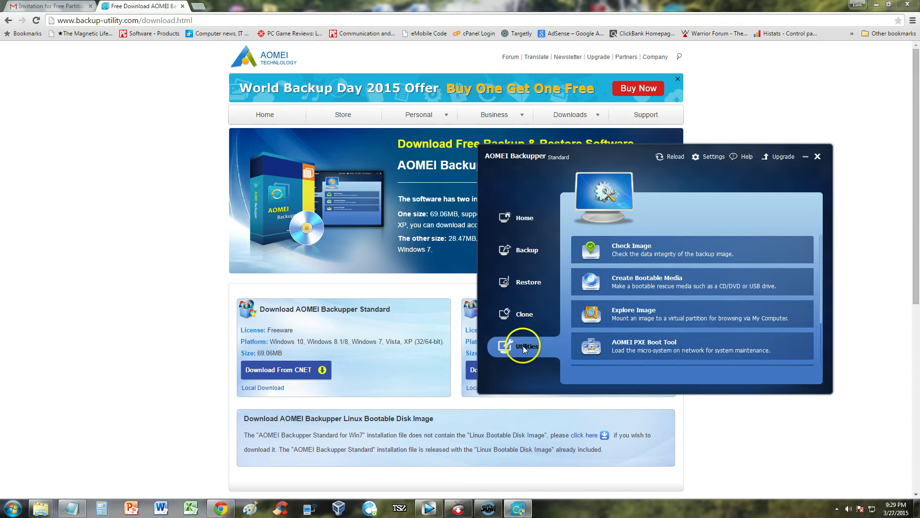
{"action": "left_click", "coordinate": [657, 256]}
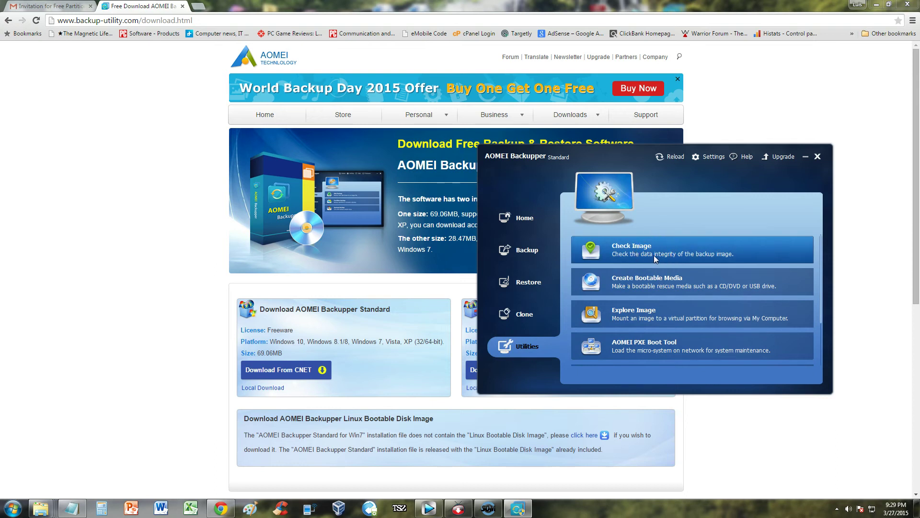
{"action": "left_click", "coordinate": [636, 287]}
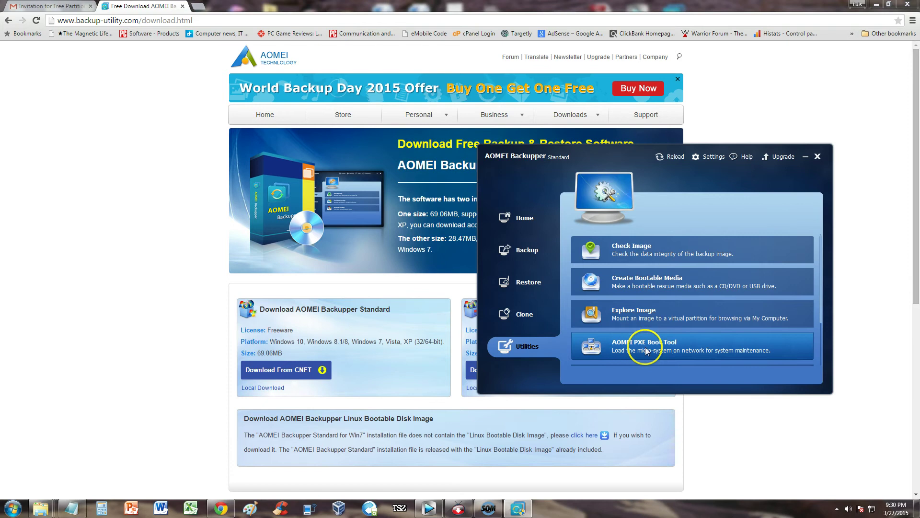
{"action": "left_click", "coordinate": [696, 350]}
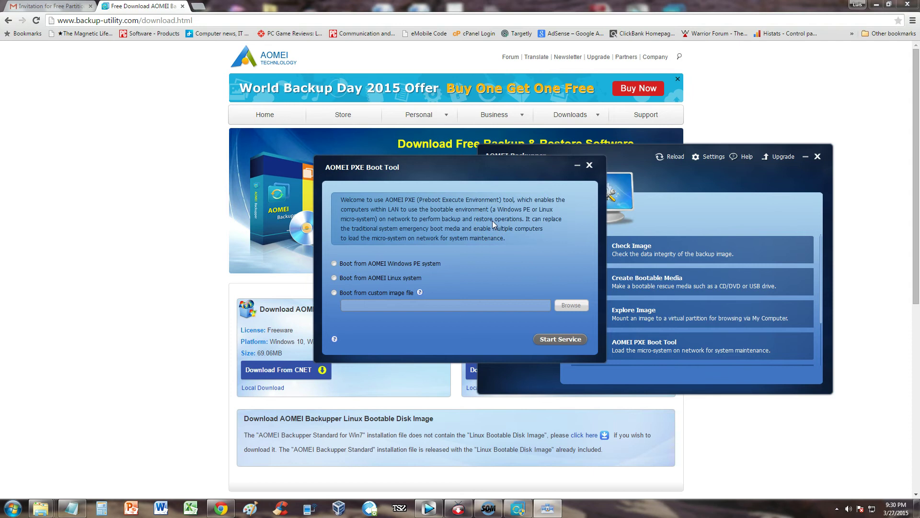
{"action": "left_click", "coordinate": [589, 165]}
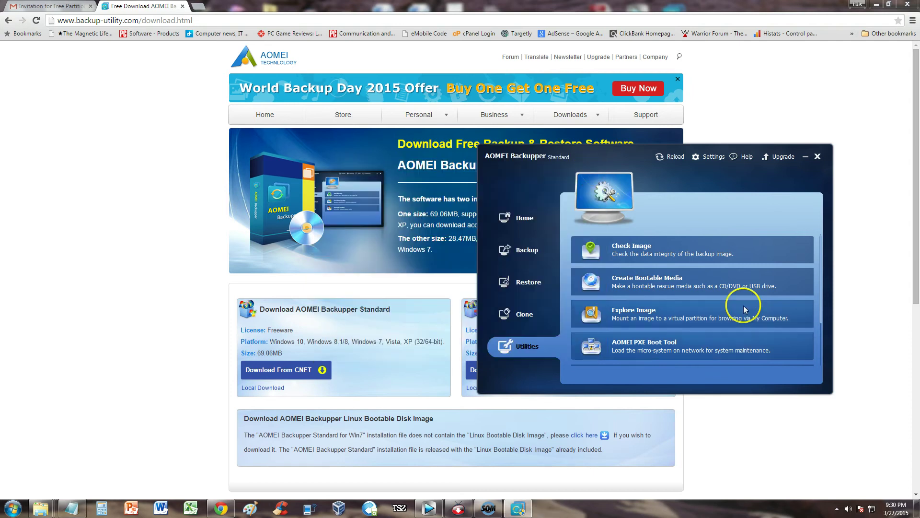
Start a new File Backup and add the résumé document from the Desktop as its source.
{"action": "left_click", "coordinate": [516, 217]}
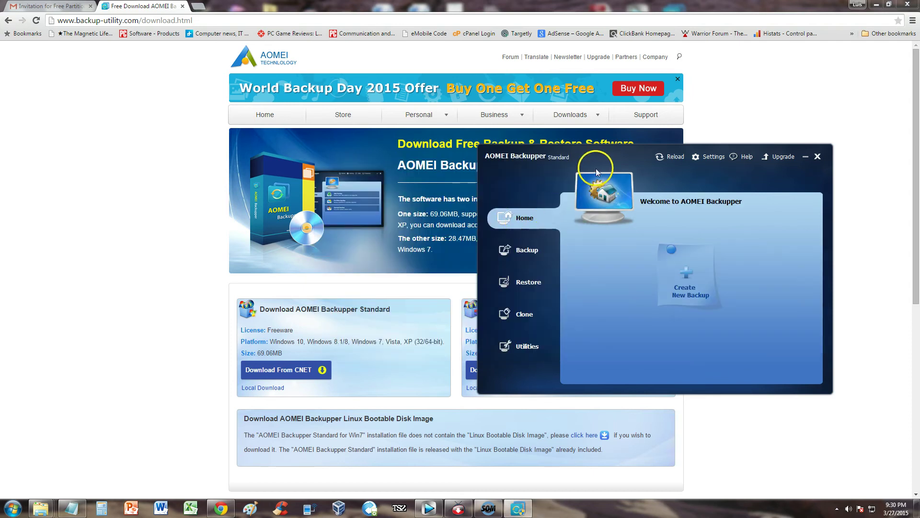
{"action": "left_click_drag", "start_coordinate": [641, 159], "coordinate": [594, 174]}
{"action": "left_click", "coordinate": [631, 287]}
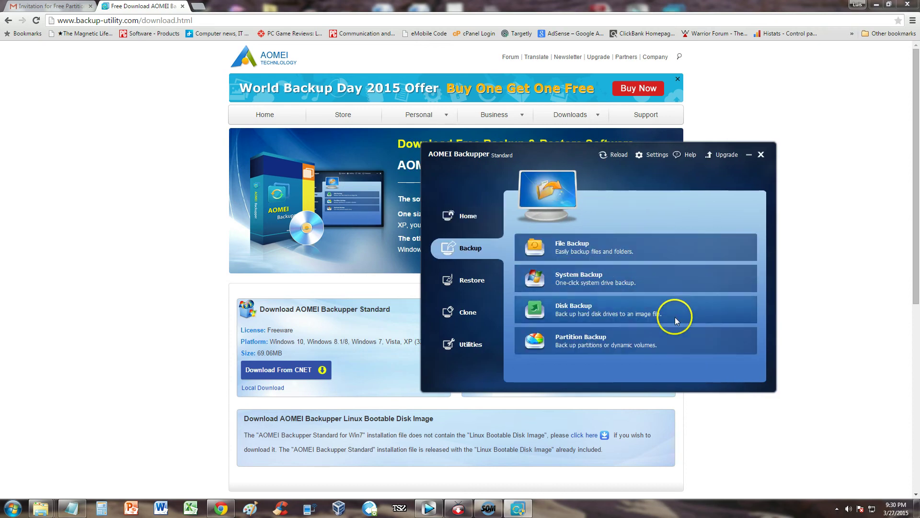
{"action": "left_click", "coordinate": [581, 249]}
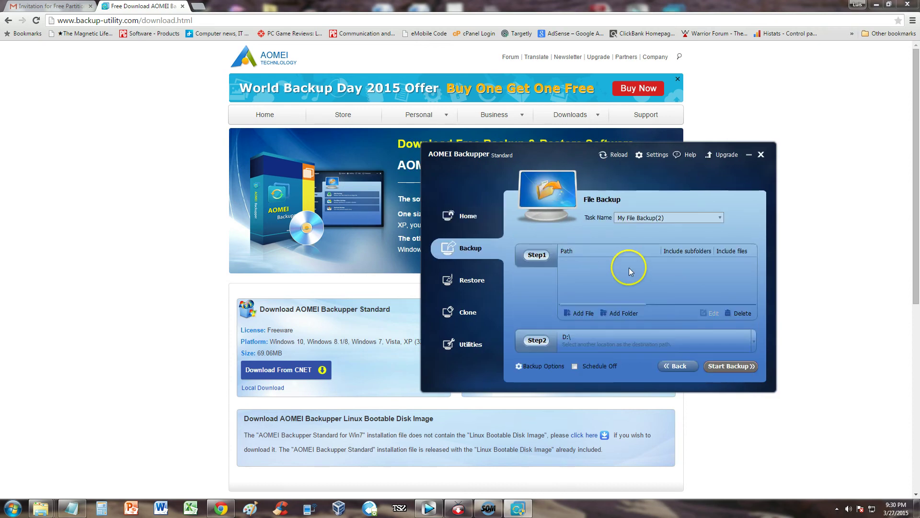
{"action": "left_click", "coordinate": [581, 313]}
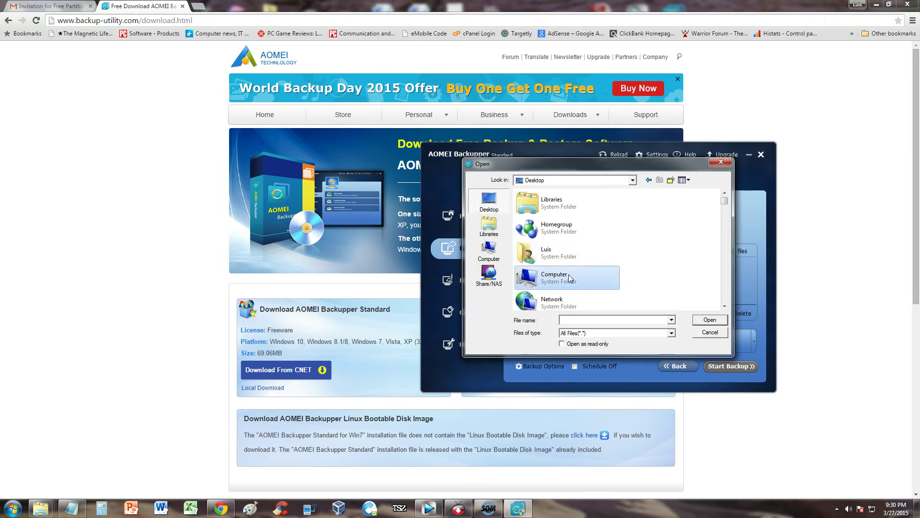
{"action": "scroll", "coordinate": [569, 277], "scroll_direction": "down", "scroll_amount": 10}
{"action": "left_click", "coordinate": [591, 287]}
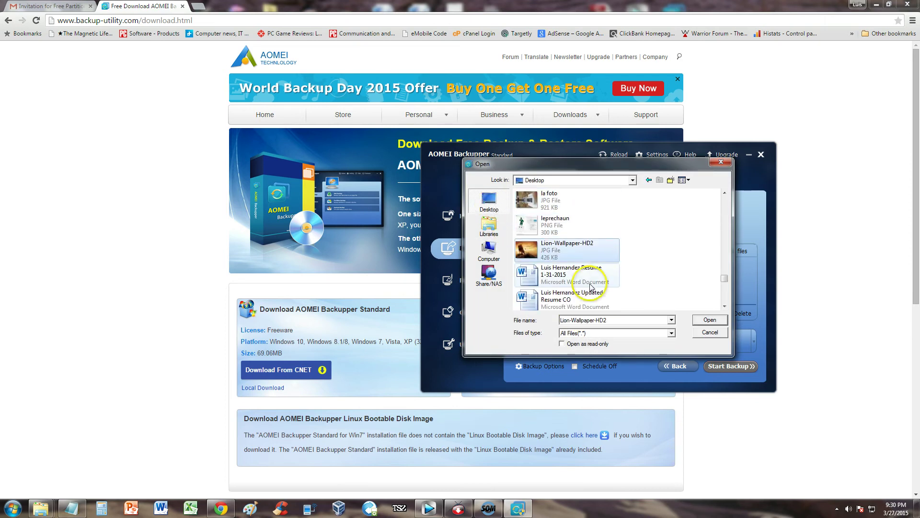
{"action": "left_click", "coordinate": [591, 287]}
{"action": "left_click", "coordinate": [710, 320]}
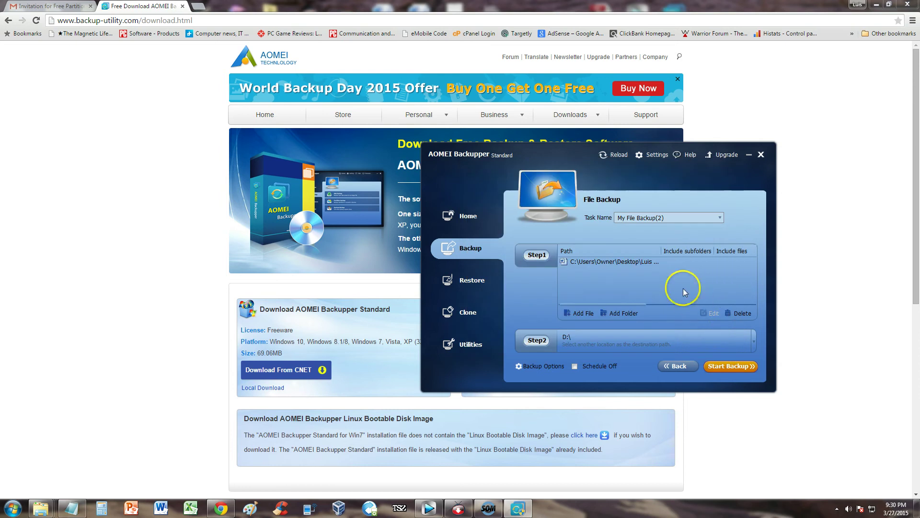
{"action": "left_click", "coordinate": [573, 261]}
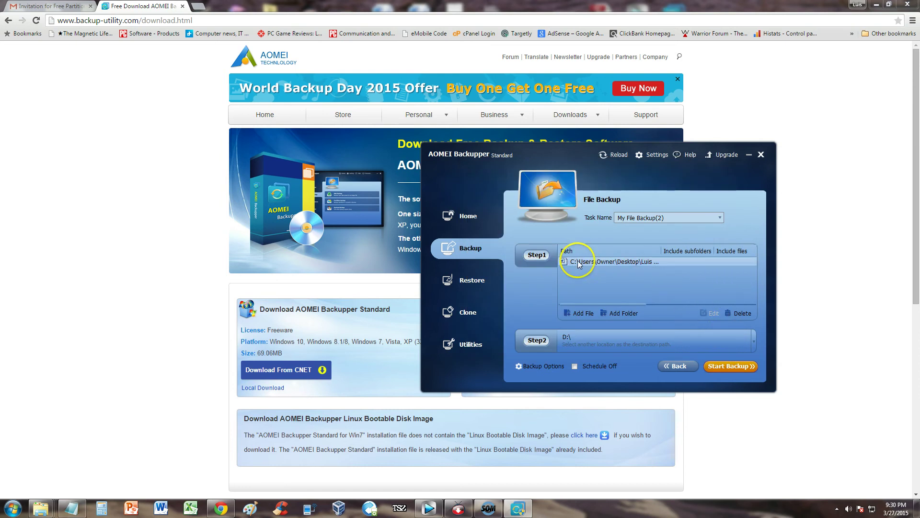
Set New Volume (D:) as the backup destination.
{"action": "left_click", "coordinate": [547, 340]}
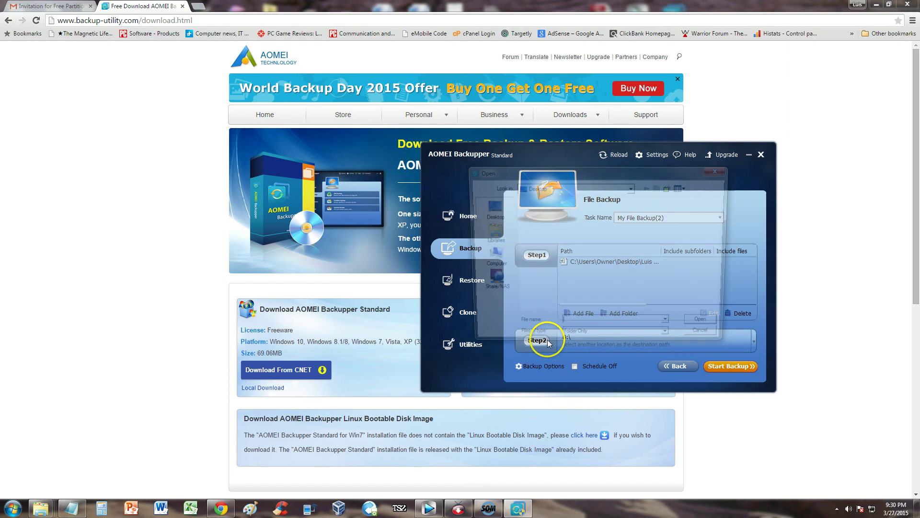
{"action": "left_click", "coordinate": [489, 262]}
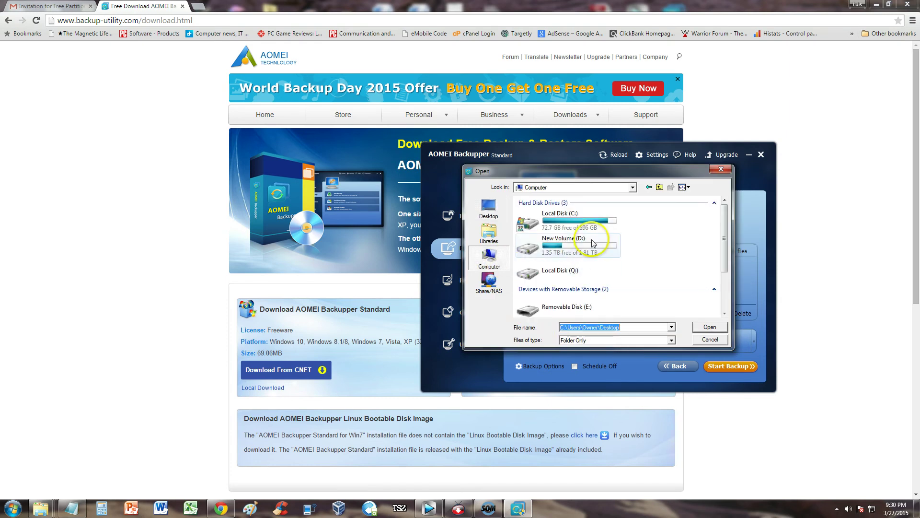
{"action": "double_click", "coordinate": [593, 242]}
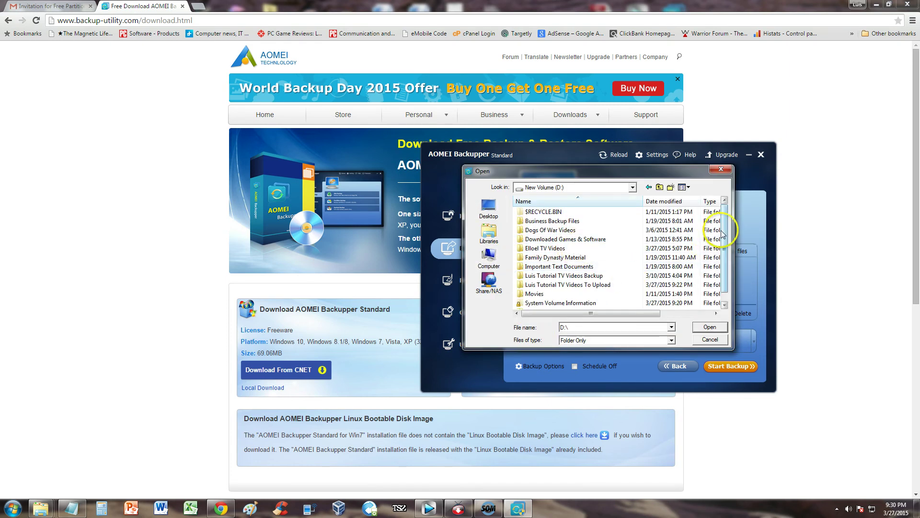
{"action": "scroll", "coordinate": [722, 234], "scroll_direction": "down", "scroll_amount": 1}
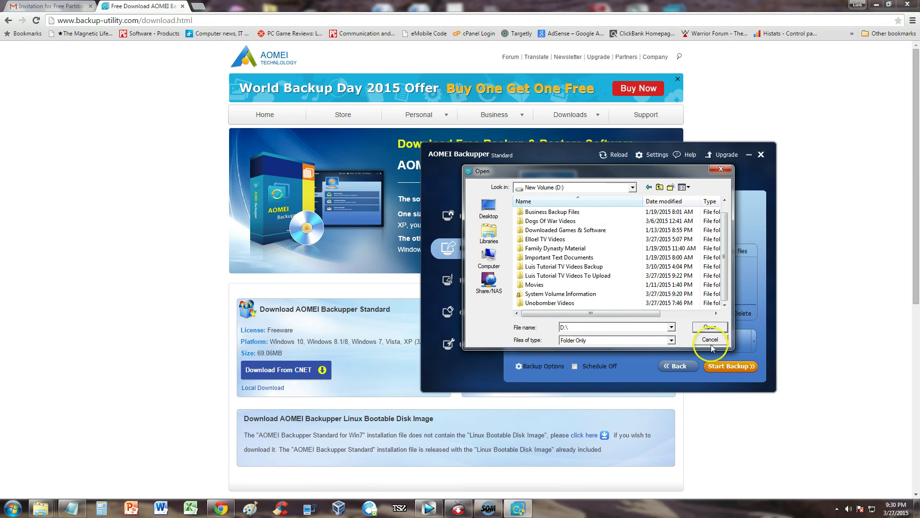
{"action": "left_click", "coordinate": [711, 328]}
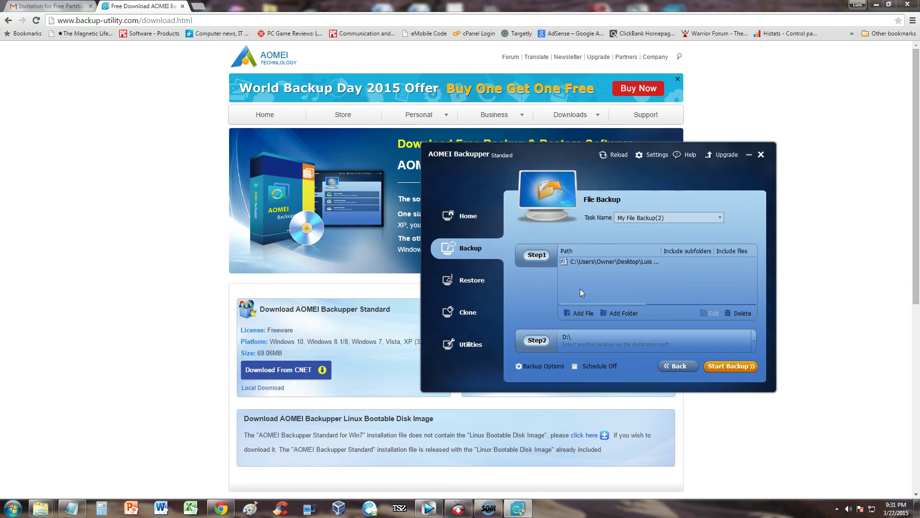
Run the file backup to D:\My File Backup(2) until it reaches 100% and reports success.
{"action": "left_click", "coordinate": [616, 274]}
{"action": "left_click", "coordinate": [589, 279]}
{"action": "left_click", "coordinate": [726, 370]}
{"action": "left_click", "coordinate": [683, 324]}
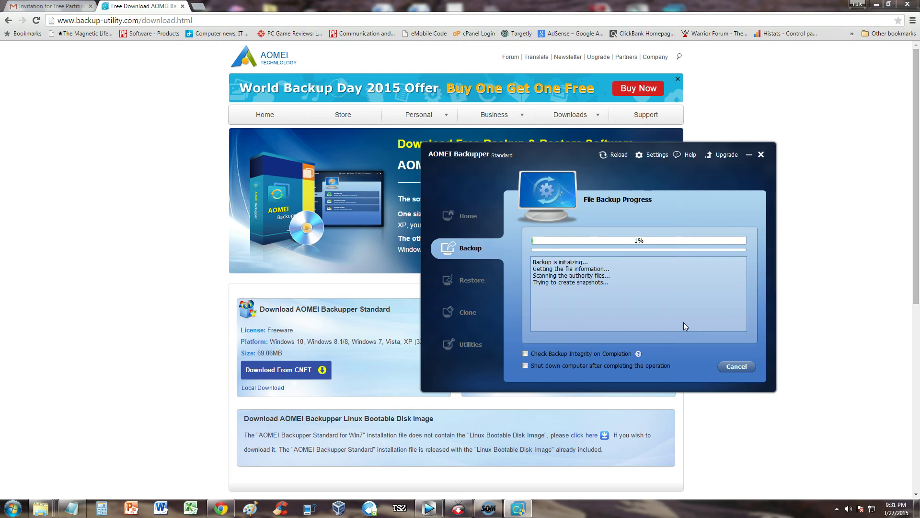
{"action": "left_click", "coordinate": [697, 514]}
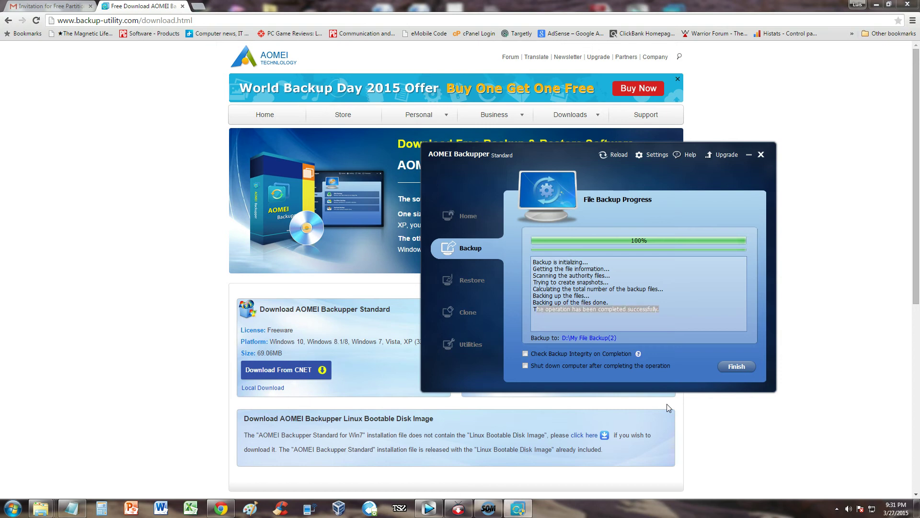
{"action": "left_click", "coordinate": [689, 301]}
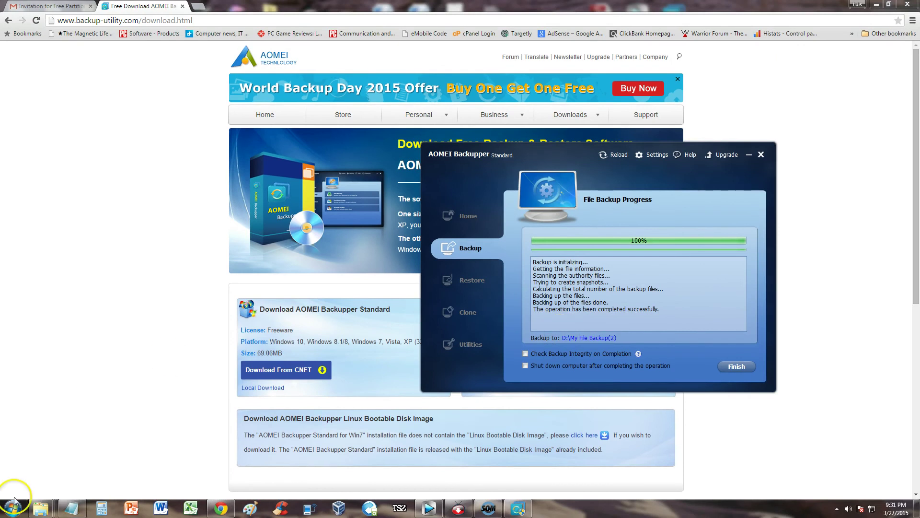
Open D:\My File Backup(2) in Explorer to find the 28.2 KB backup file, then return to Backupper.
{"action": "left_click", "coordinate": [11, 504]}
{"action": "left_click", "coordinate": [188, 364]}
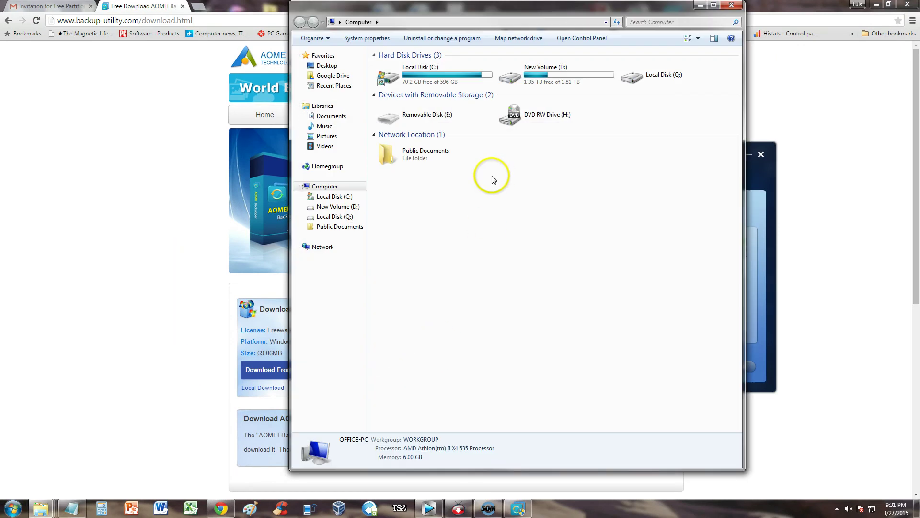
{"action": "double_click", "coordinate": [551, 77]}
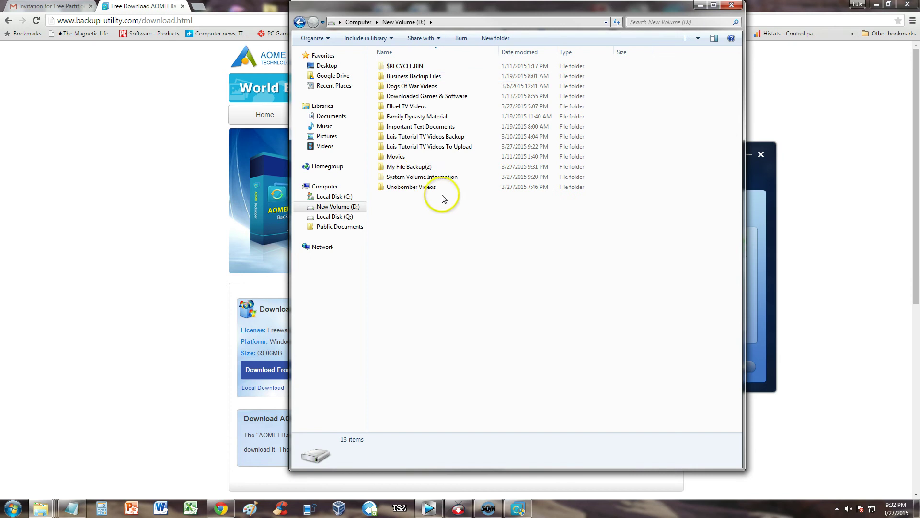
{"action": "double_click", "coordinate": [422, 167]}
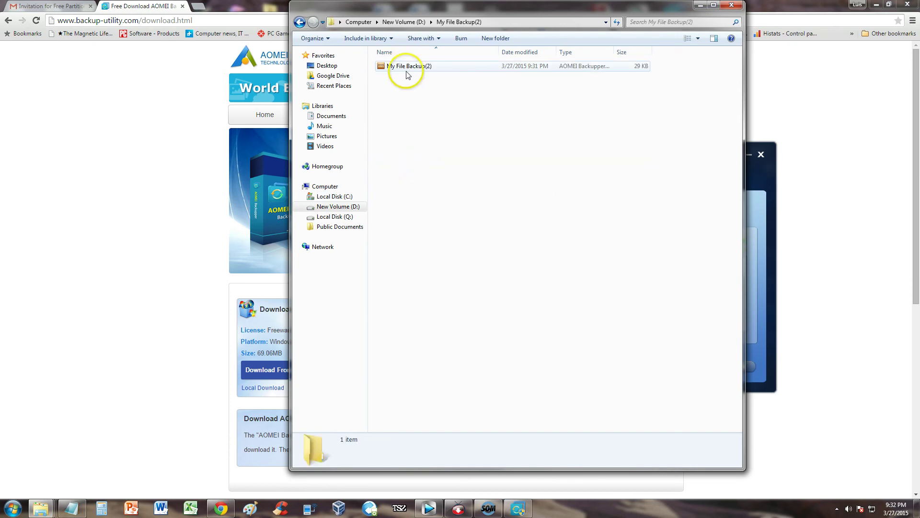
{"action": "left_click", "coordinate": [404, 72]}
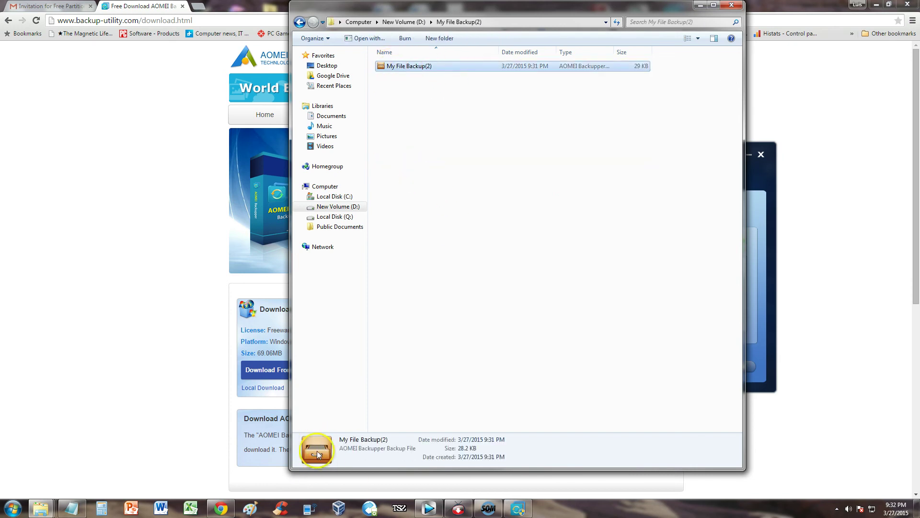
{"action": "left_click_drag", "start_coordinate": [461, 9], "coordinate": [262, 10]}
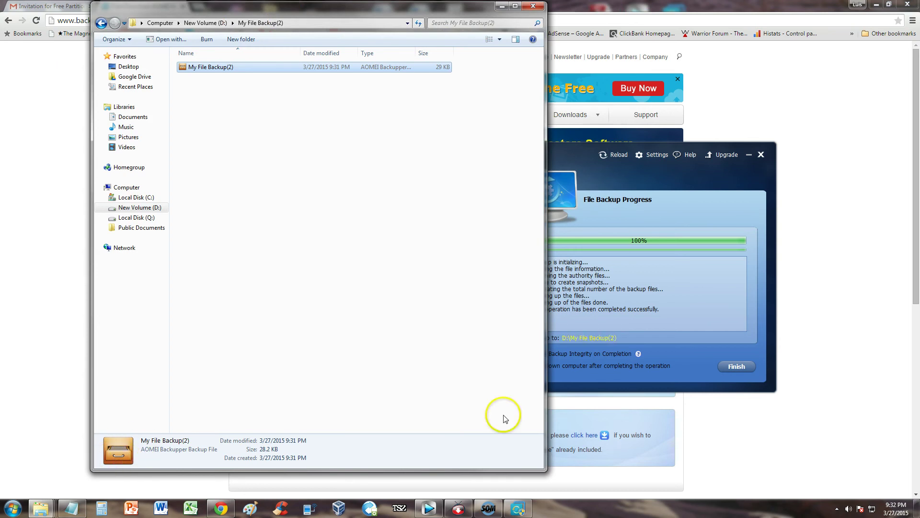
{"action": "key", "text": "alt+Tab"}
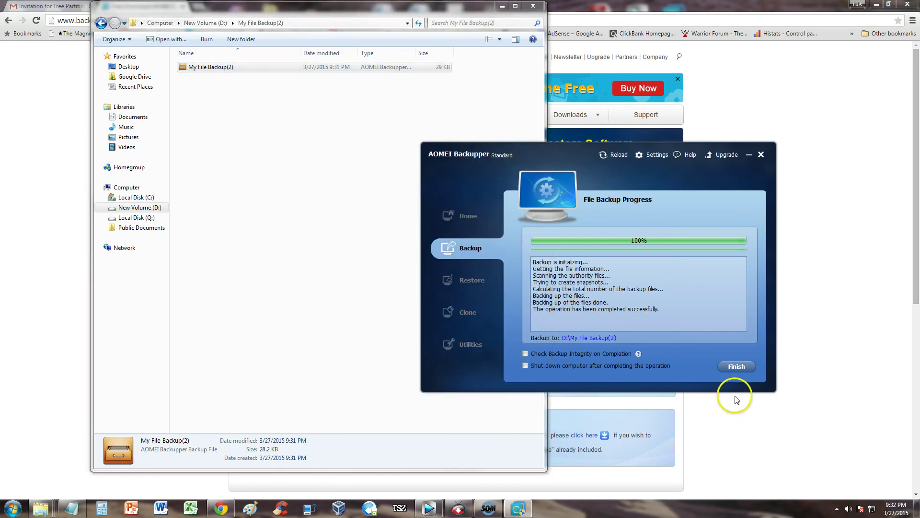
Finish the backup and pick the Full Backup point of My File Backup(2) to restore from.
{"action": "left_click", "coordinate": [737, 366]}
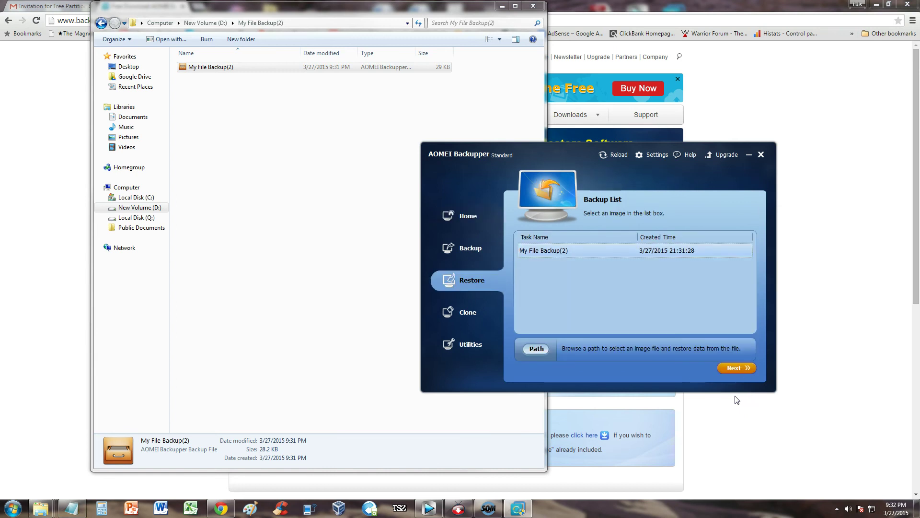
{"action": "left_click", "coordinate": [737, 368]}
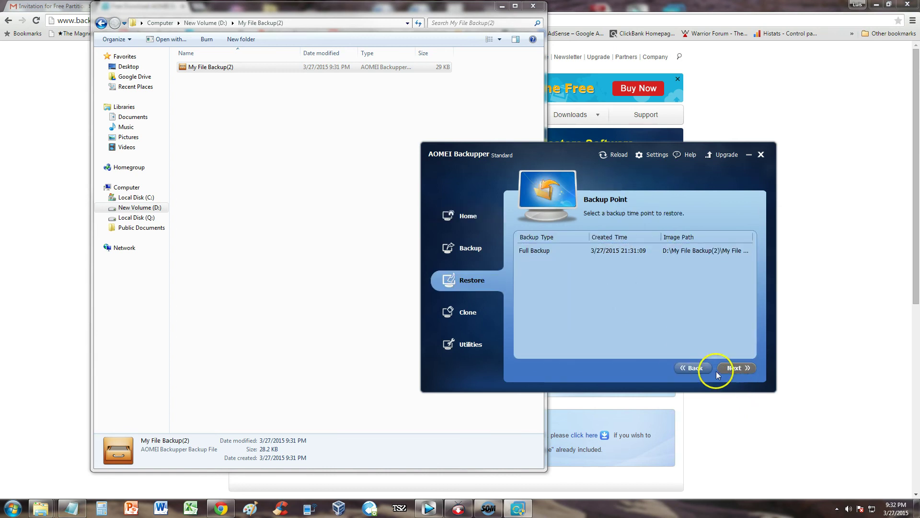
{"action": "left_click", "coordinate": [559, 251]}
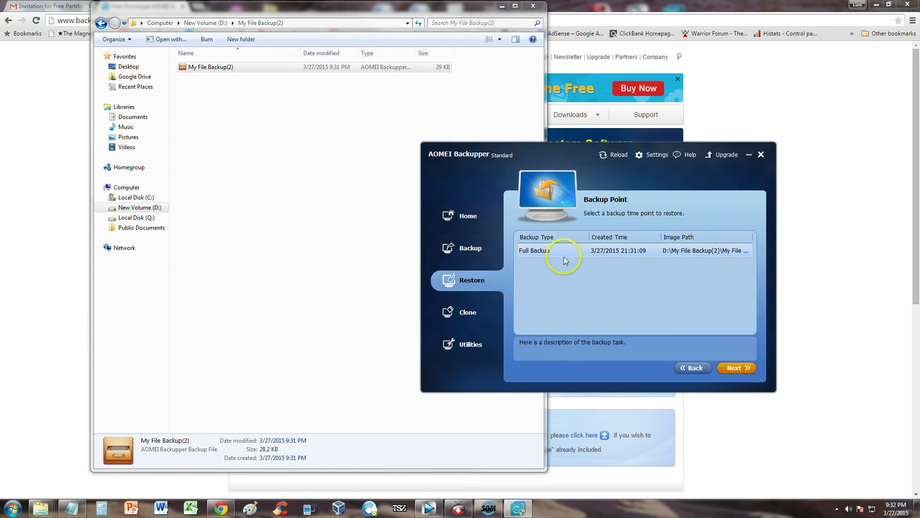
{"action": "left_click", "coordinate": [753, 369]}
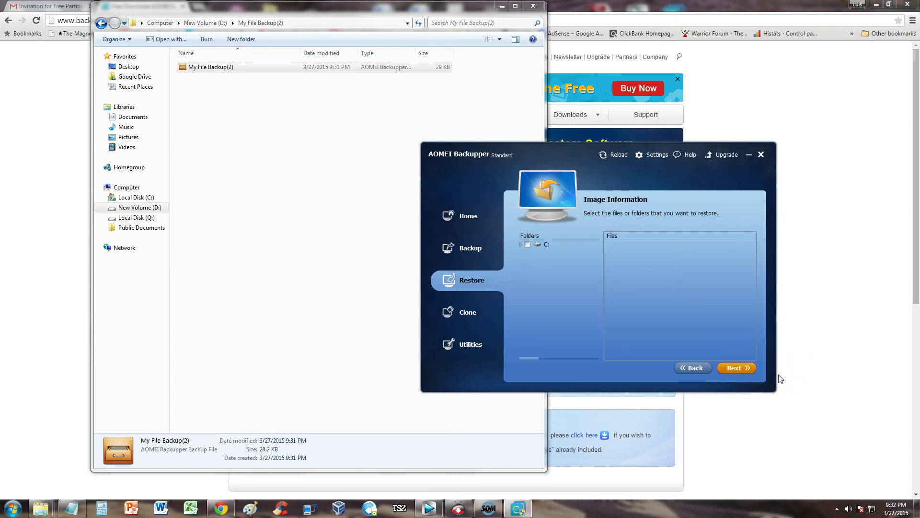
Mark a folder inside the backup for restoring and choose Restore to a new location.
{"action": "left_click", "coordinate": [751, 369]}
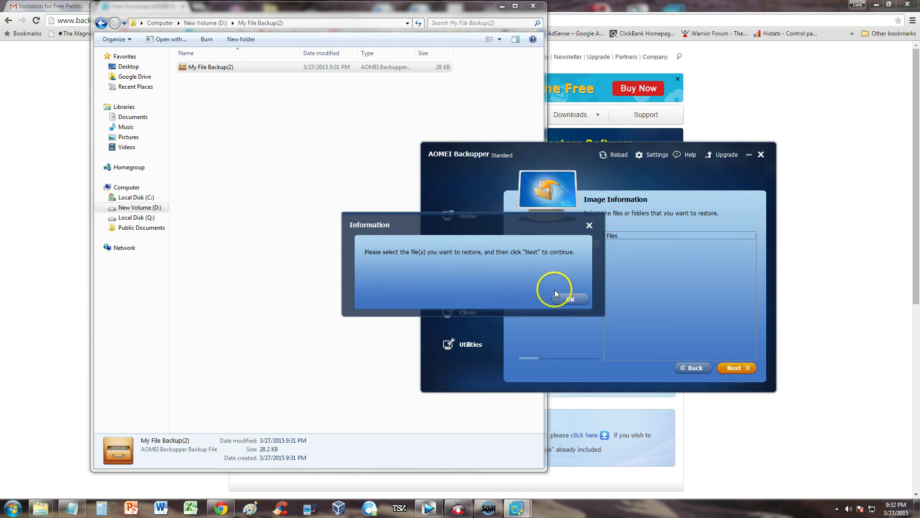
{"action": "left_click", "coordinate": [556, 296]}
{"action": "left_click", "coordinate": [528, 246]}
{"action": "left_click", "coordinate": [733, 368]}
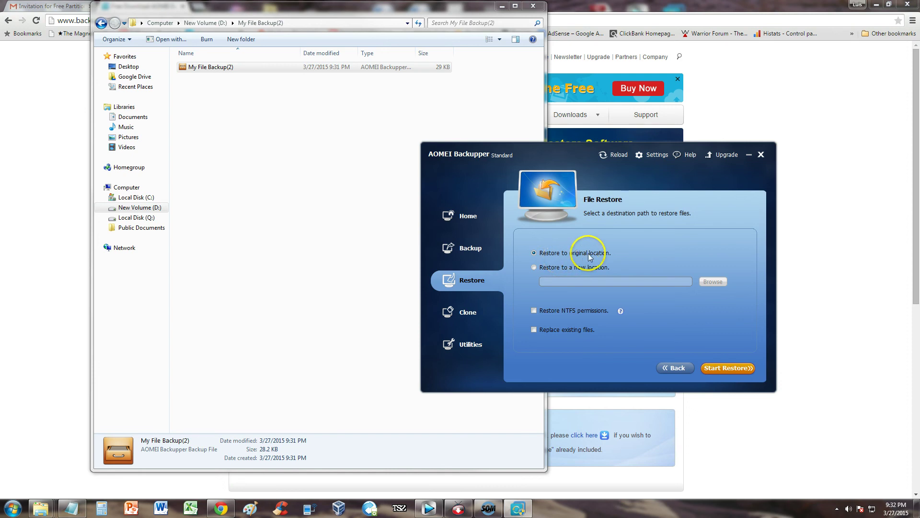
{"action": "left_click", "coordinate": [577, 268]}
Start a Disk Clone with the 596.17GB Disk0 as source and Disk1 as destination.
{"action": "left_click", "coordinate": [465, 309]}
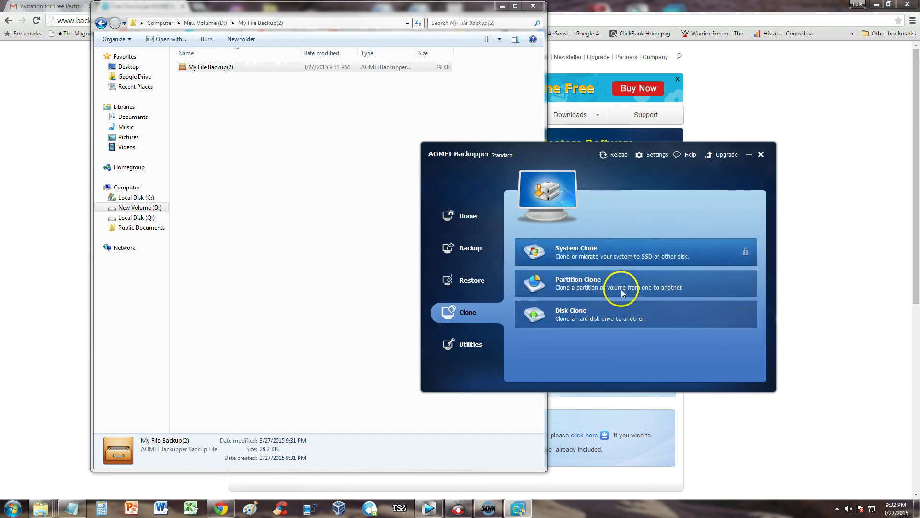
{"action": "left_click", "coordinate": [574, 318]}
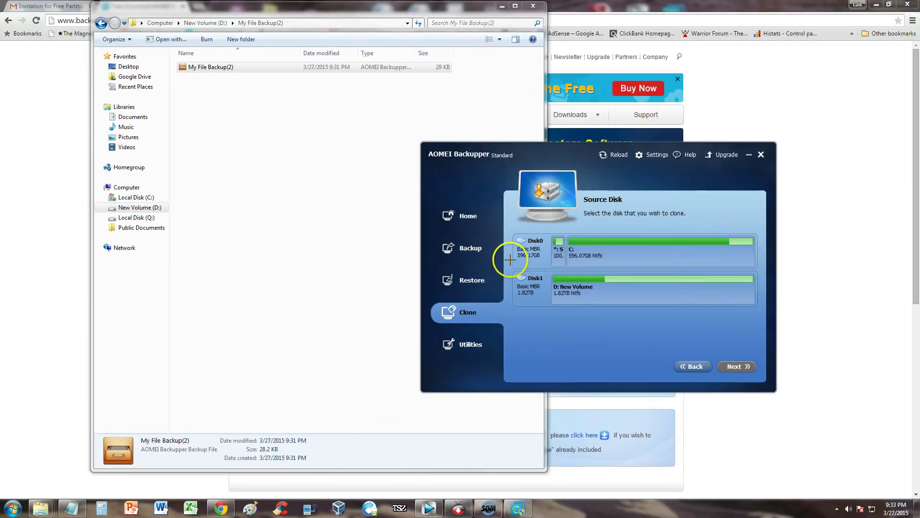
{"action": "left_click", "coordinate": [510, 260]}
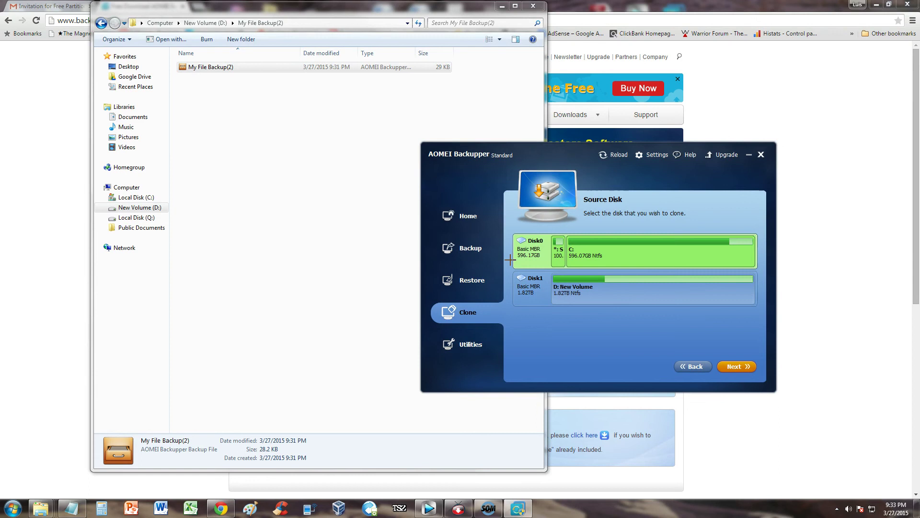
{"action": "key", "text": "Return"}
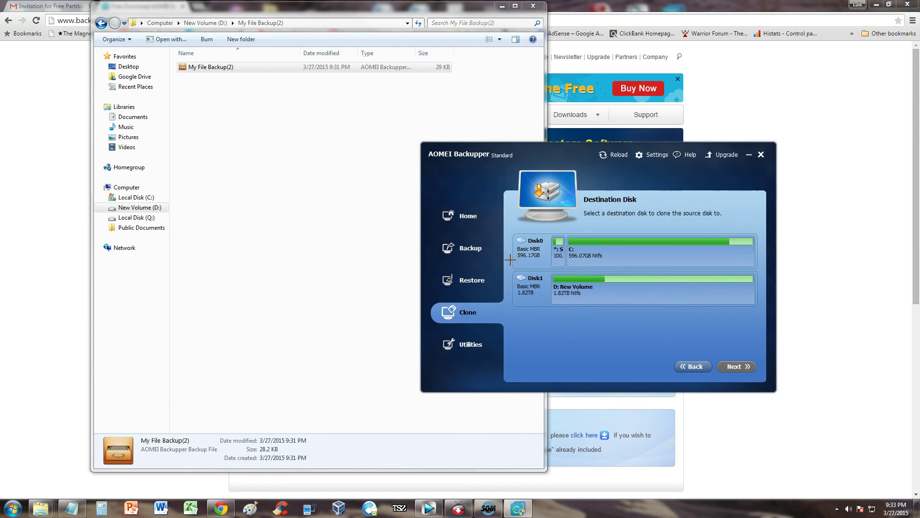
{"action": "left_click", "coordinate": [533, 290]}
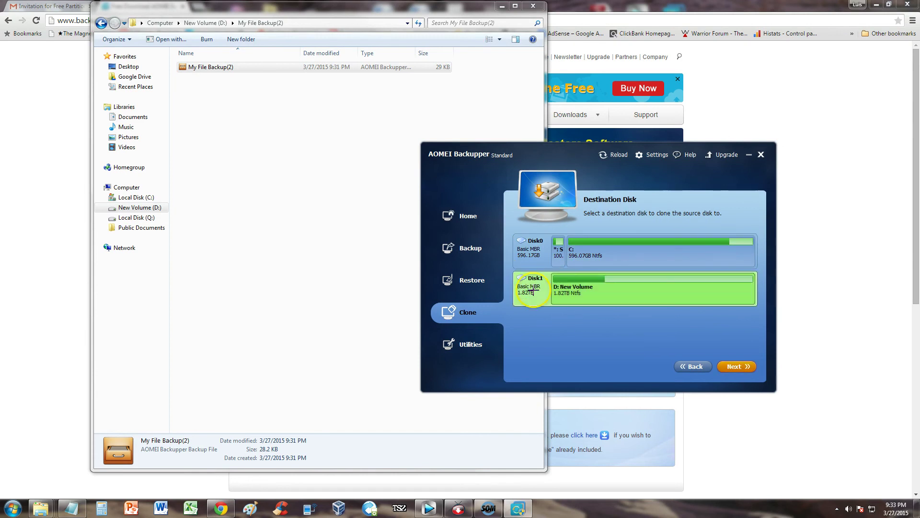
{"action": "left_click", "coordinate": [736, 366]}
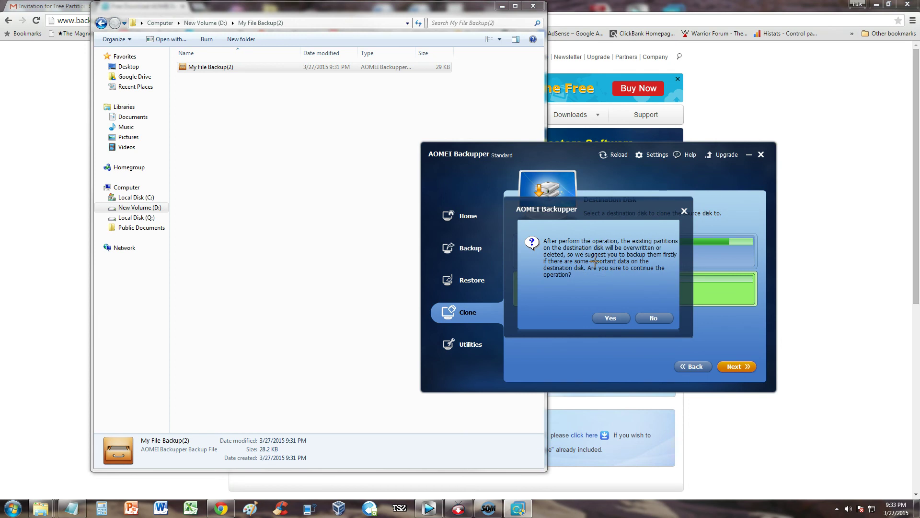
{"action": "left_click", "coordinate": [654, 318]}
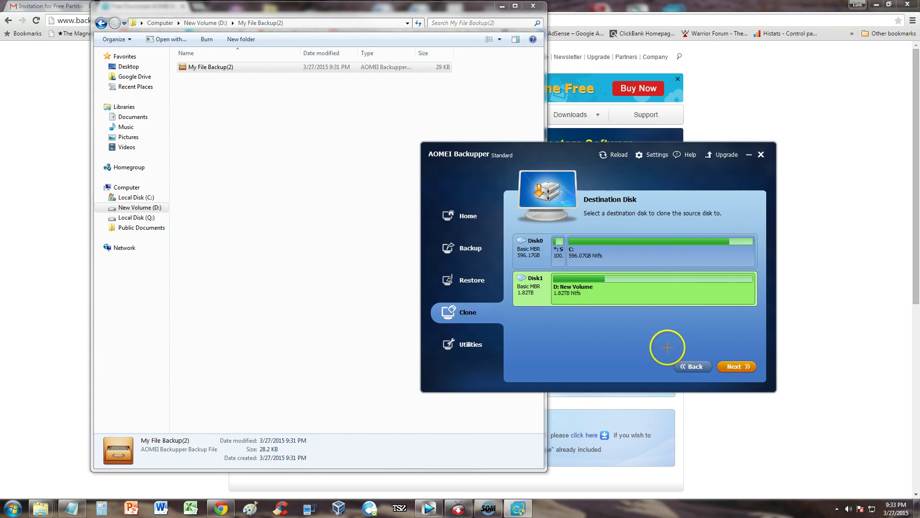
{"action": "left_click", "coordinate": [688, 365]}
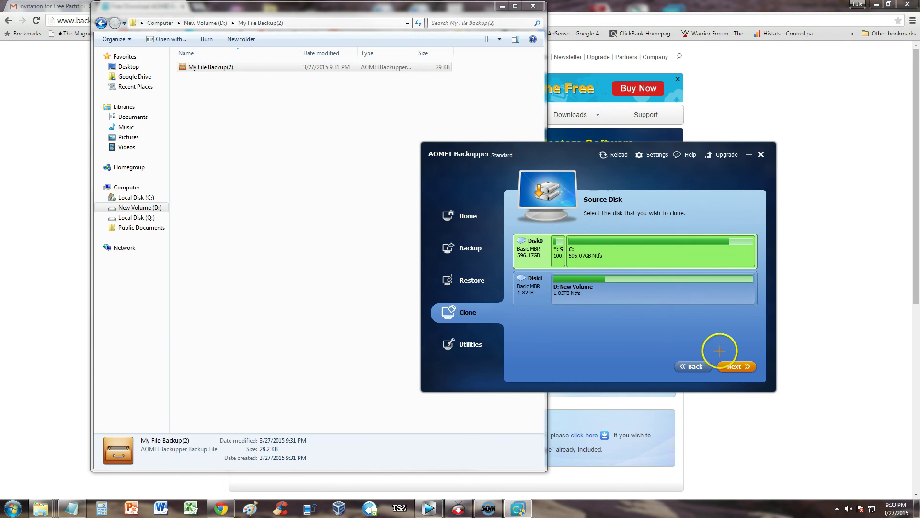
{"action": "left_click", "coordinate": [736, 366]}
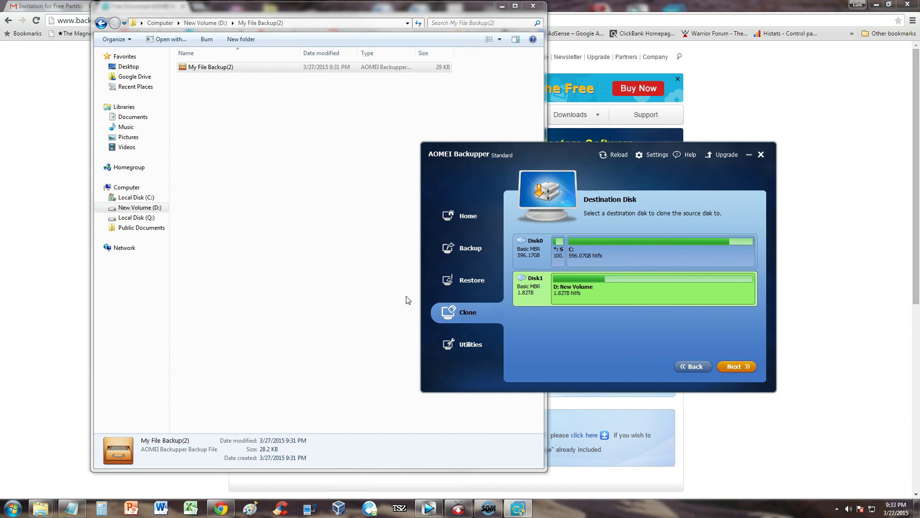
Open Create Bootable Media from Utilities, view the Linux and Windows PE options, then cancel.
{"action": "left_click", "coordinate": [475, 346]}
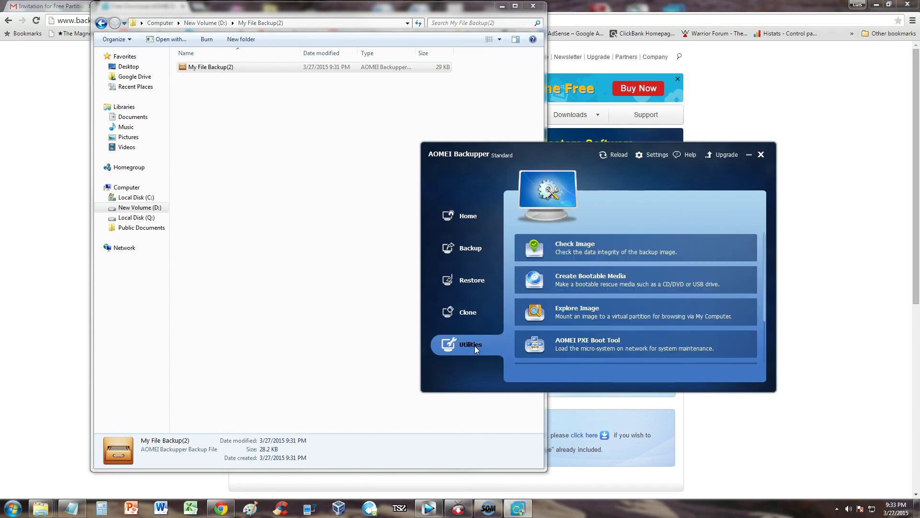
{"action": "left_click", "coordinate": [669, 288]}
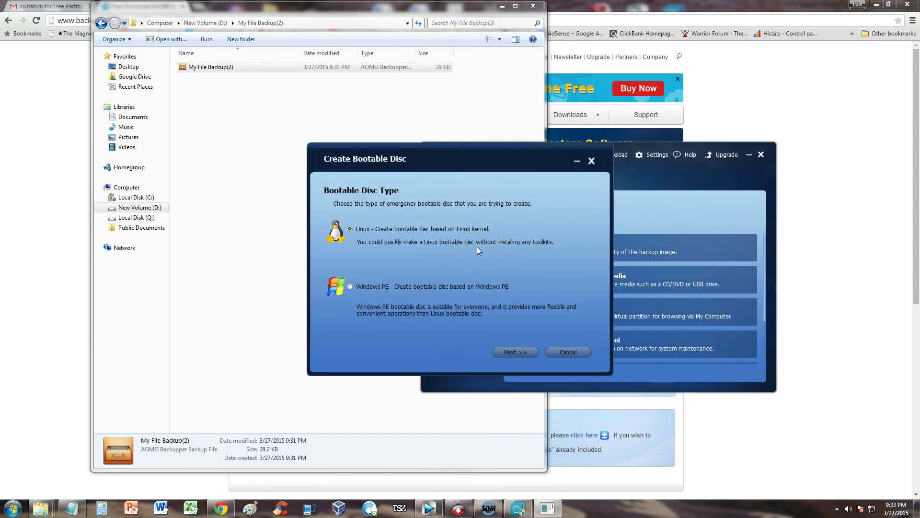
{"action": "left_click", "coordinate": [387, 232]}
{"action": "left_click", "coordinate": [405, 247]}
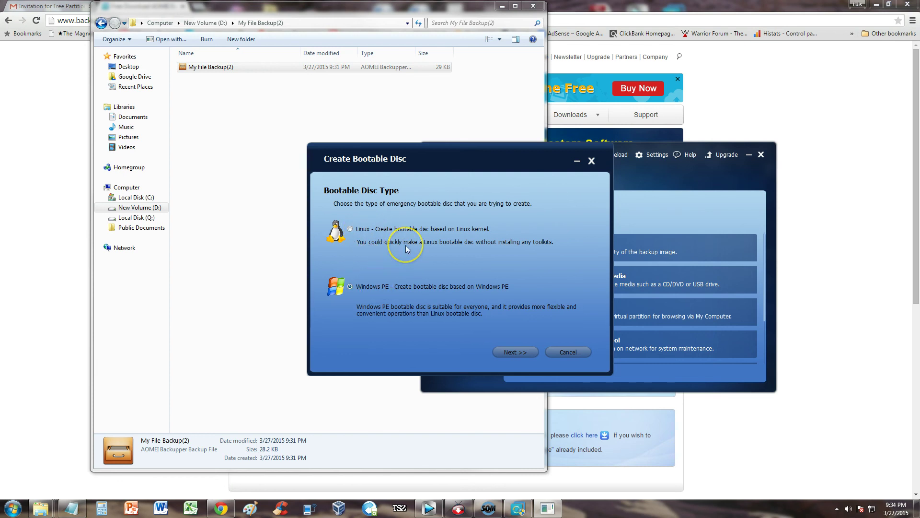
{"action": "left_click", "coordinate": [578, 357]}
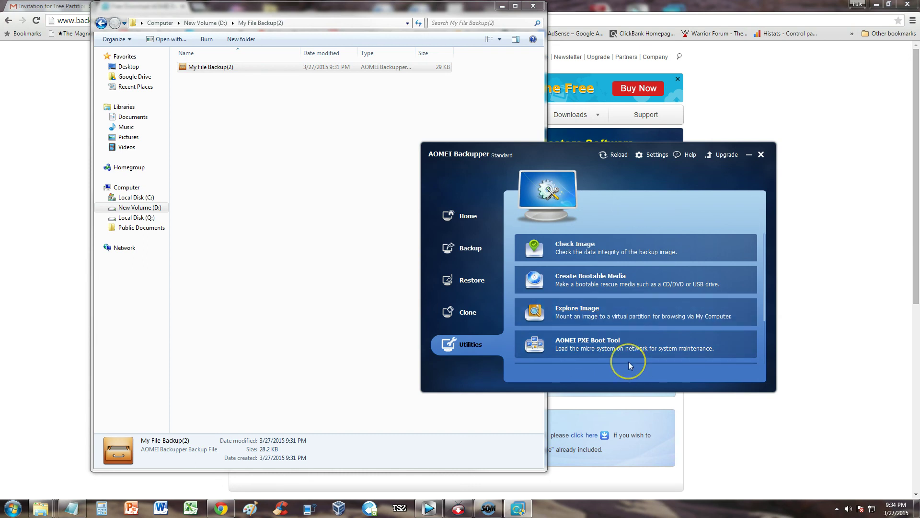
Open the $49 Professional upgrade page and highlight its benefits, from Command Line Backups to Priority Technical Support.
{"action": "left_click", "coordinate": [728, 156]}
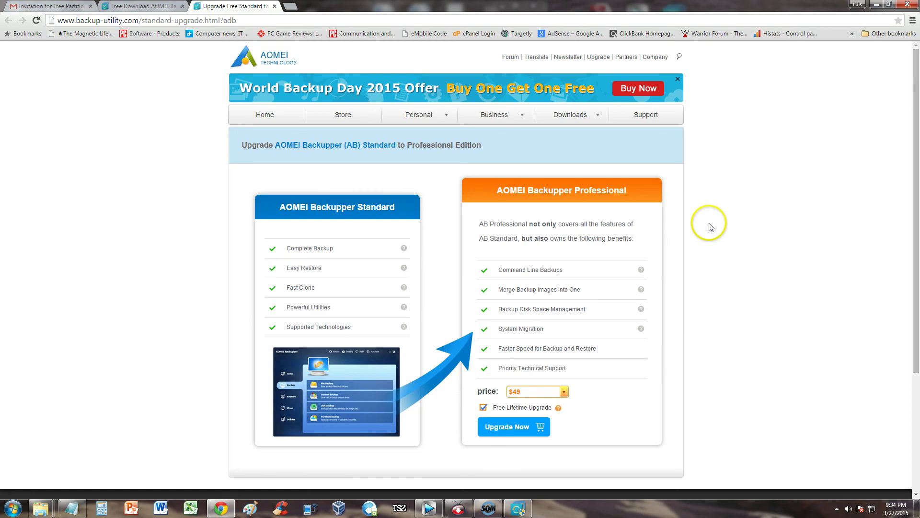
{"action": "scroll", "coordinate": [709, 226], "scroll_direction": "down", "scroll_amount": 1}
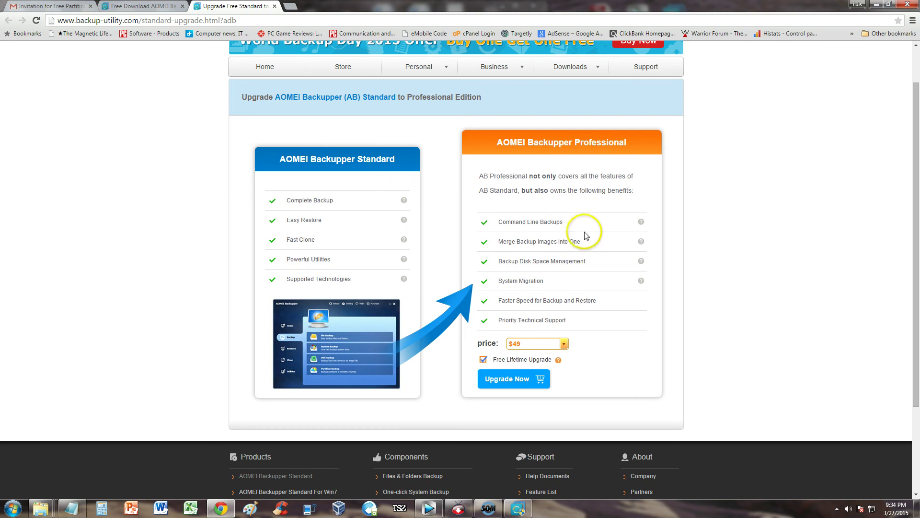
{"action": "left_click", "coordinate": [499, 222]}
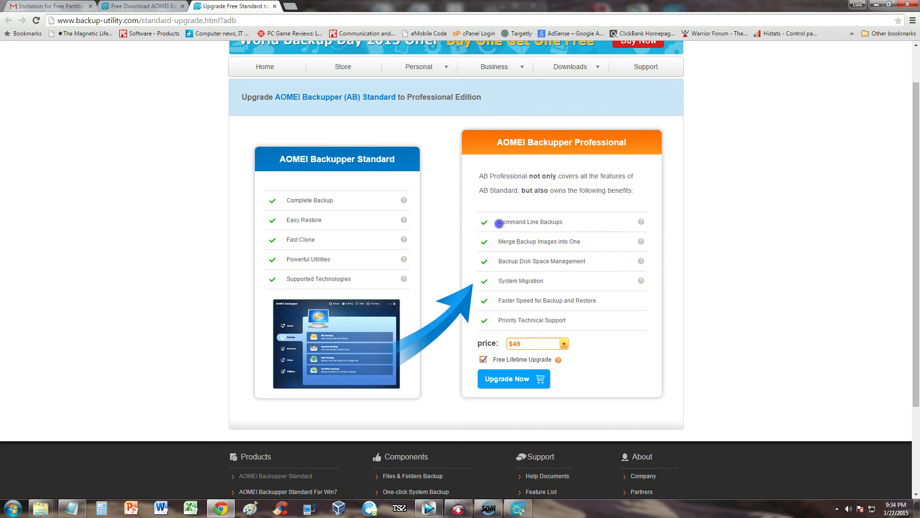
{"action": "left_click_drag", "start_coordinate": [499, 222], "coordinate": [571, 218]}
{"action": "left_click_drag", "start_coordinate": [499, 241], "coordinate": [582, 238]}
{"action": "left_click_drag", "start_coordinate": [499, 261], "coordinate": [595, 261]}
{"action": "left_click_drag", "start_coordinate": [498, 281], "coordinate": [546, 280]}
{"action": "left_click_drag", "start_coordinate": [499, 301], "coordinate": [601, 304]}
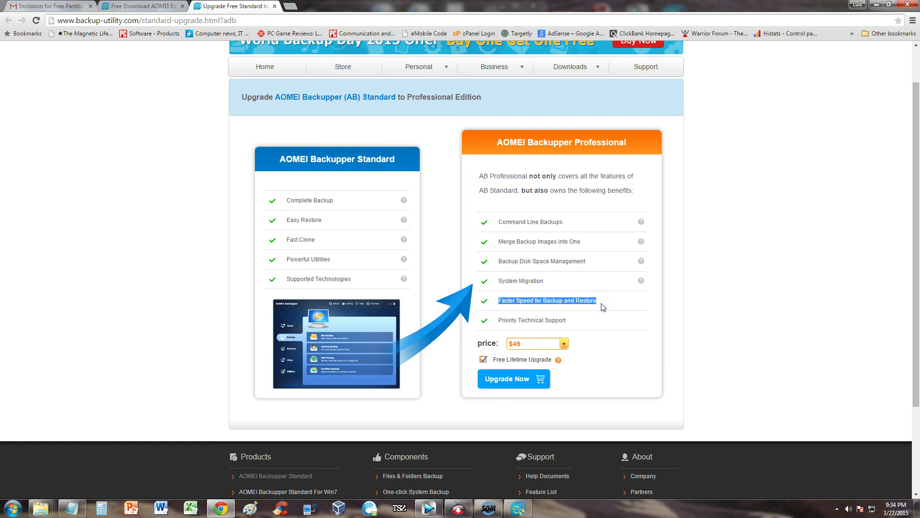
{"action": "left_click_drag", "start_coordinate": [498, 321], "coordinate": [611, 322]}
{"action": "left_click", "coordinate": [616, 323]}
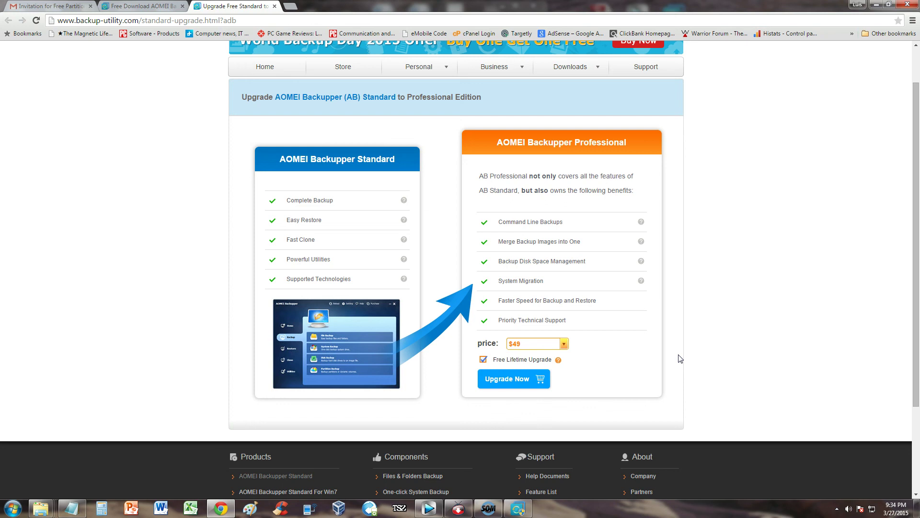
{"action": "scroll", "coordinate": [680, 359], "scroll_direction": "up", "scroll_amount": 1}
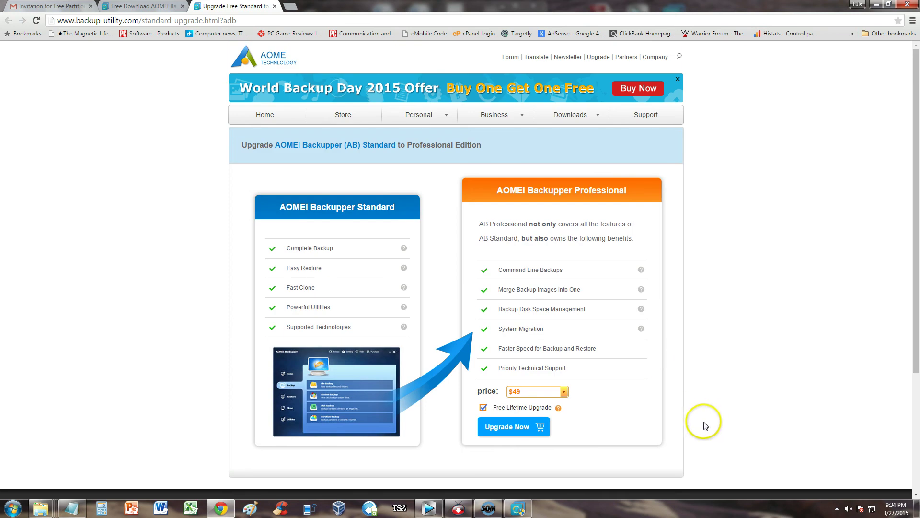
Bring AOMEI Backupper back over Chrome, showing its Utilities tools from Check Image to PXE Boot Tool.
{"action": "left_click", "coordinate": [518, 507]}
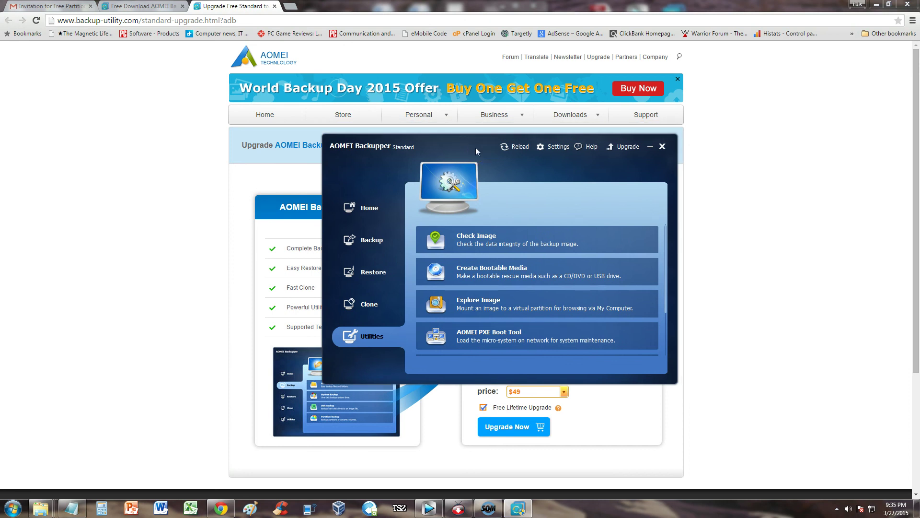
{"action": "left_click", "coordinate": [593, 387]}
{"action": "left_click", "coordinate": [399, 131]}
{"action": "left_click", "coordinate": [507, 113]}
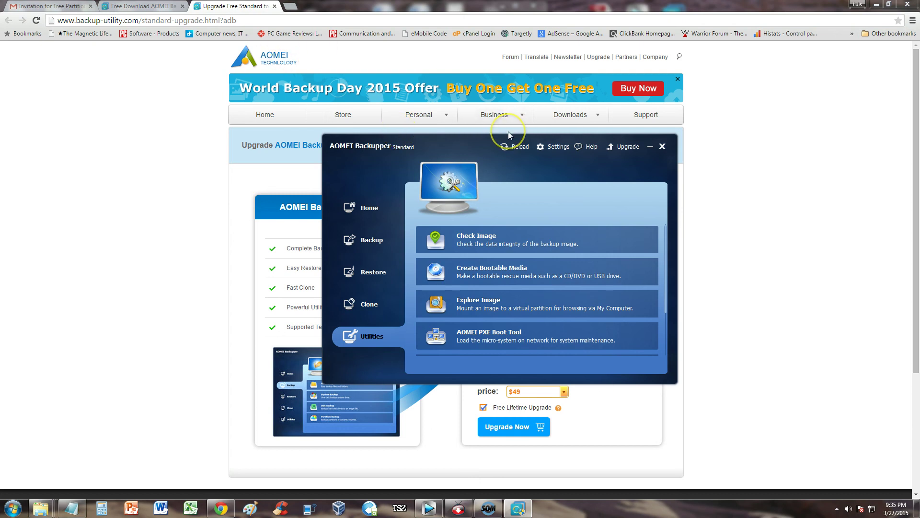